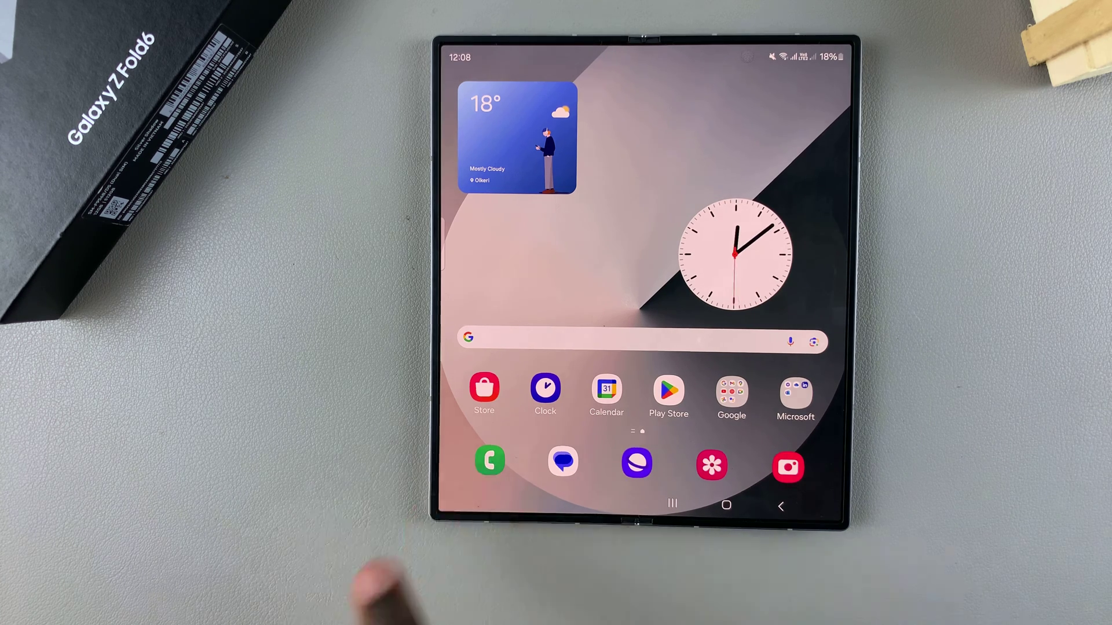
Open the Phone app's Call settings and go into the Text call settings page.
{"action": "left_click", "coordinate": [489, 461]}
{"action": "left_click", "coordinate": [538, 470]}
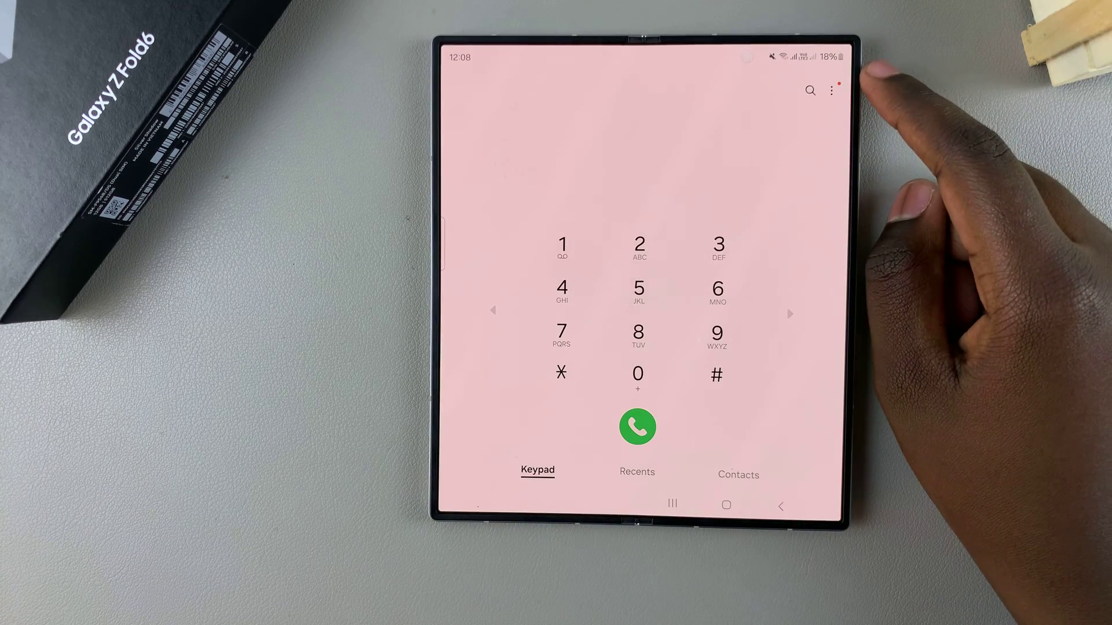
{"action": "left_click", "coordinate": [832, 89]}
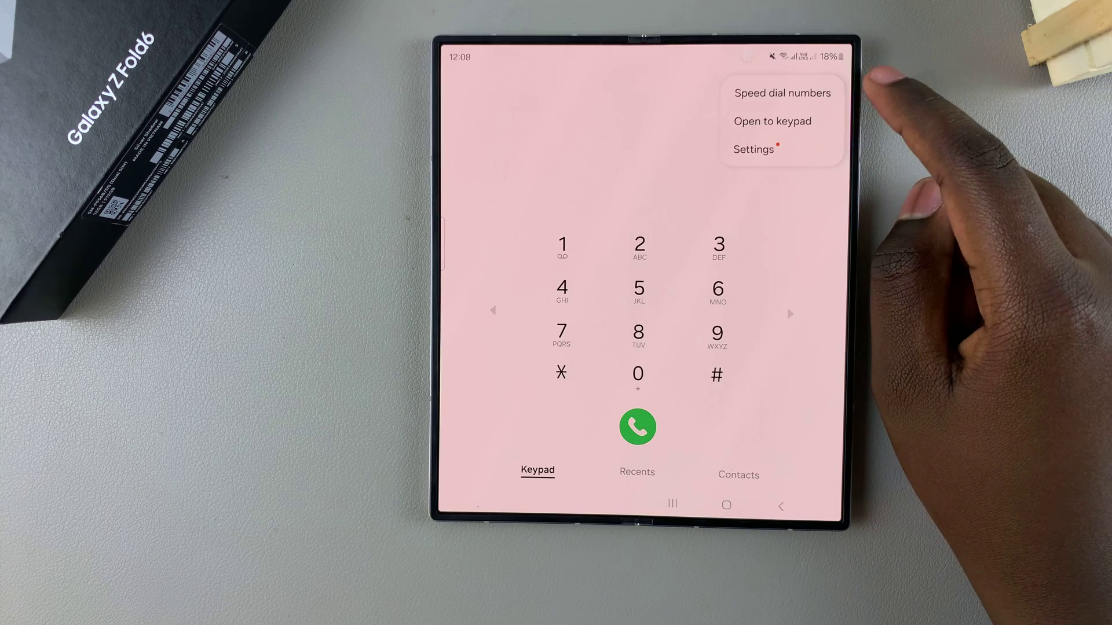
{"action": "left_click", "coordinate": [753, 150]}
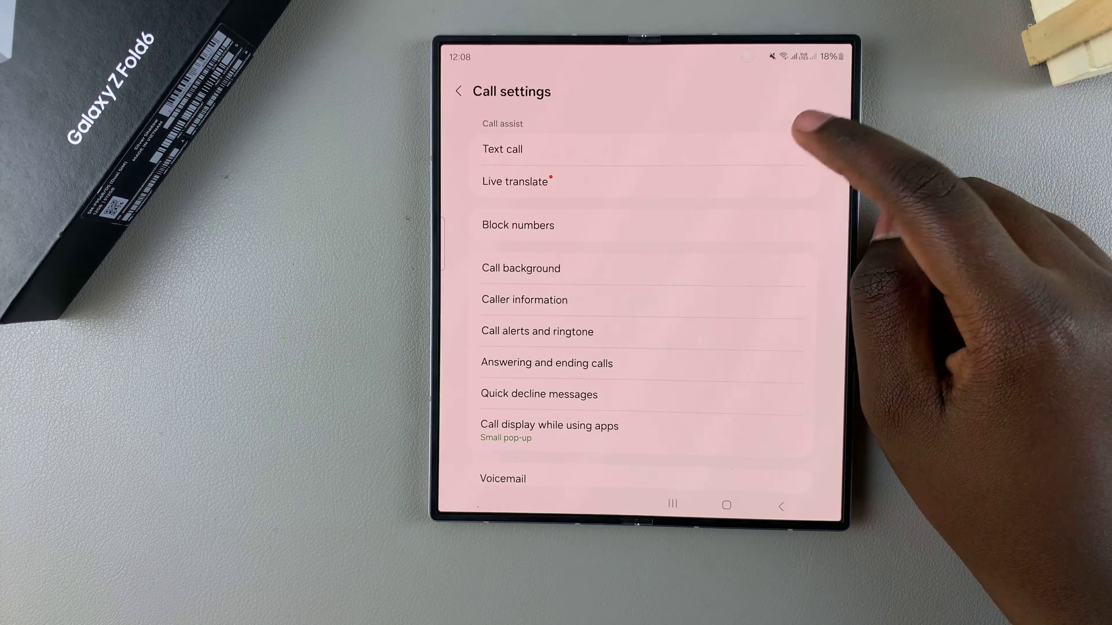
{"action": "left_click", "coordinate": [795, 148]}
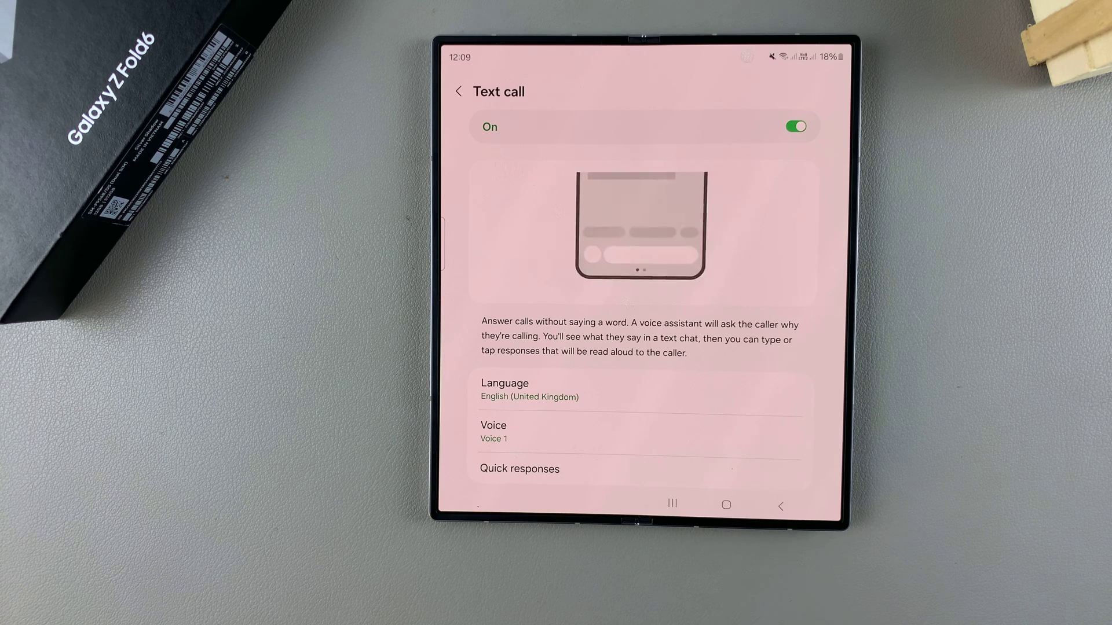
{"action": "scroll", "coordinate": [643, 347], "scroll_direction": "down", "scroll_amount": 2}
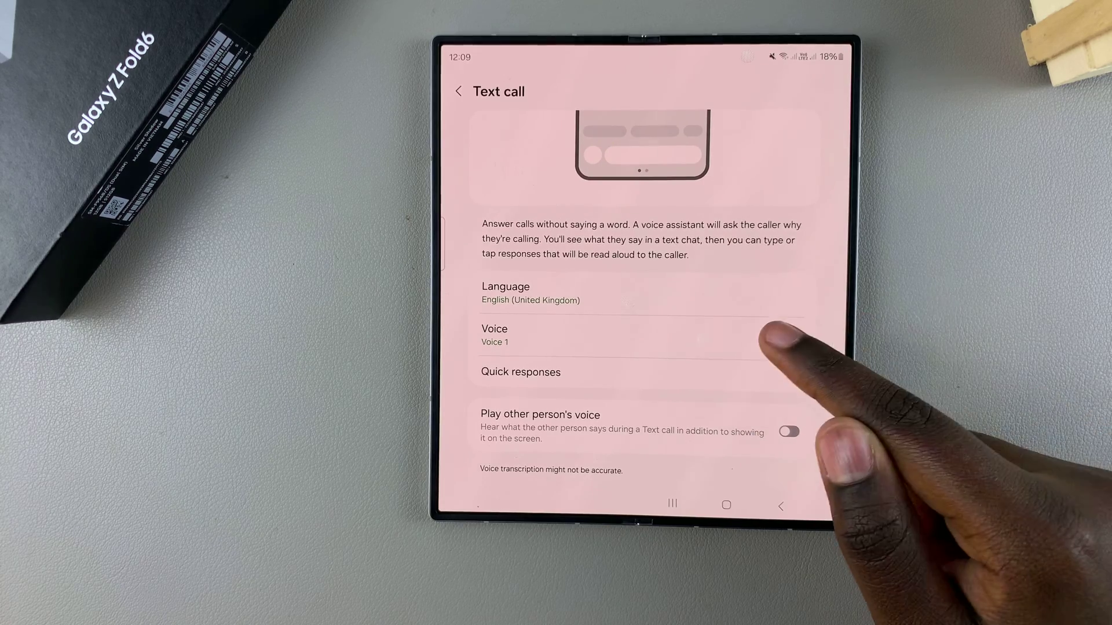
Open the Text call Voice options page.
{"action": "left_click", "coordinate": [747, 334]}
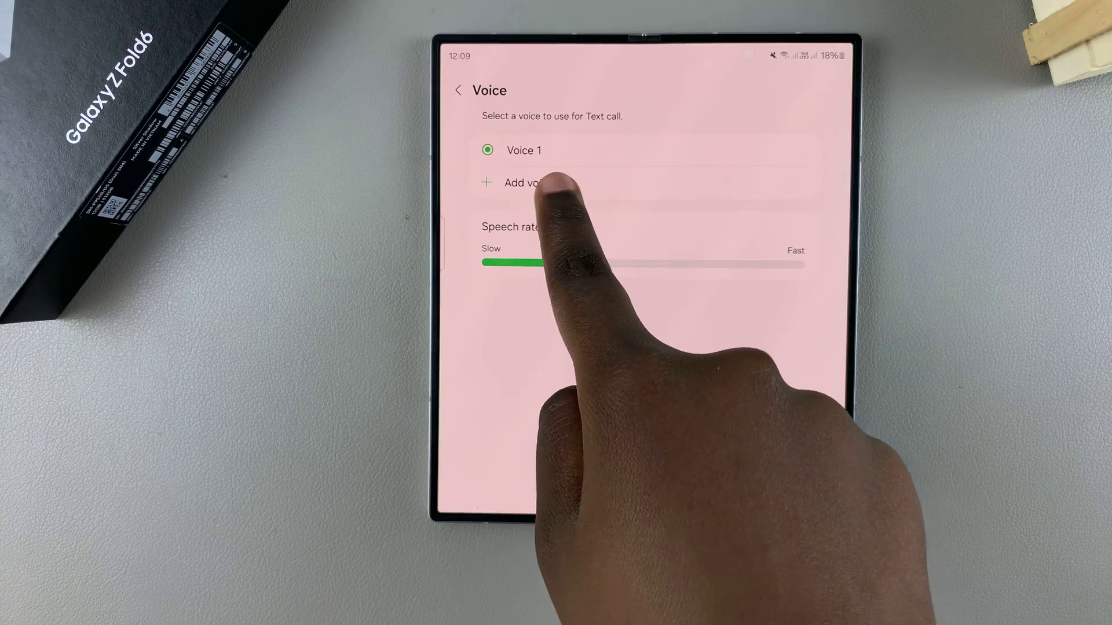
Keep Voice 1 by cancelling the language-pack download, then slow the speech rate.
{"action": "left_click", "coordinate": [539, 183]}
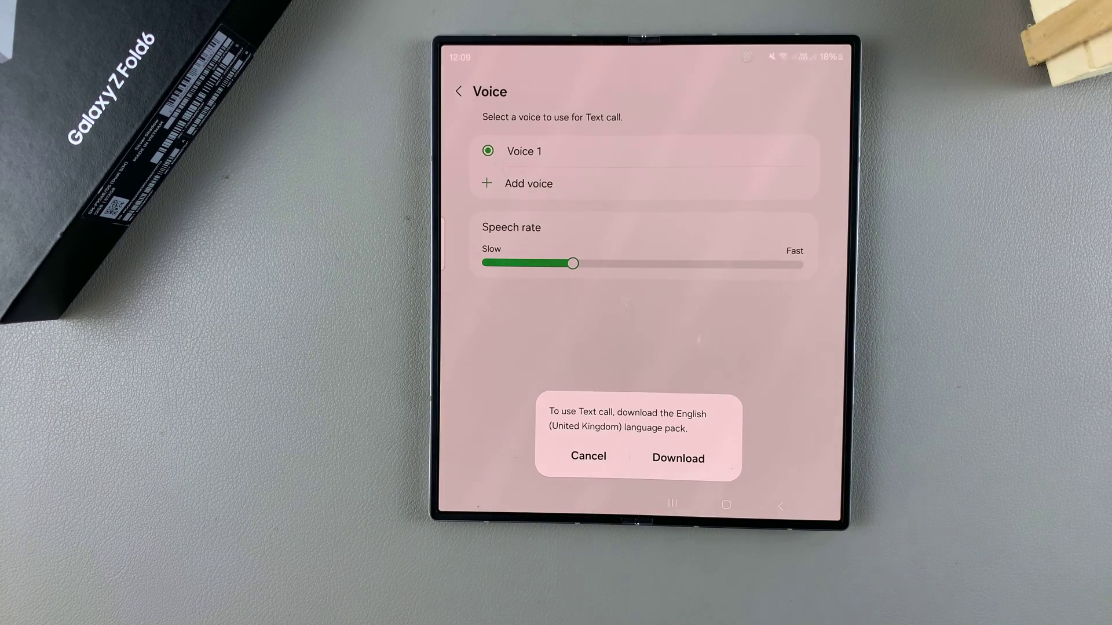
{"action": "left_click", "coordinate": [589, 455]}
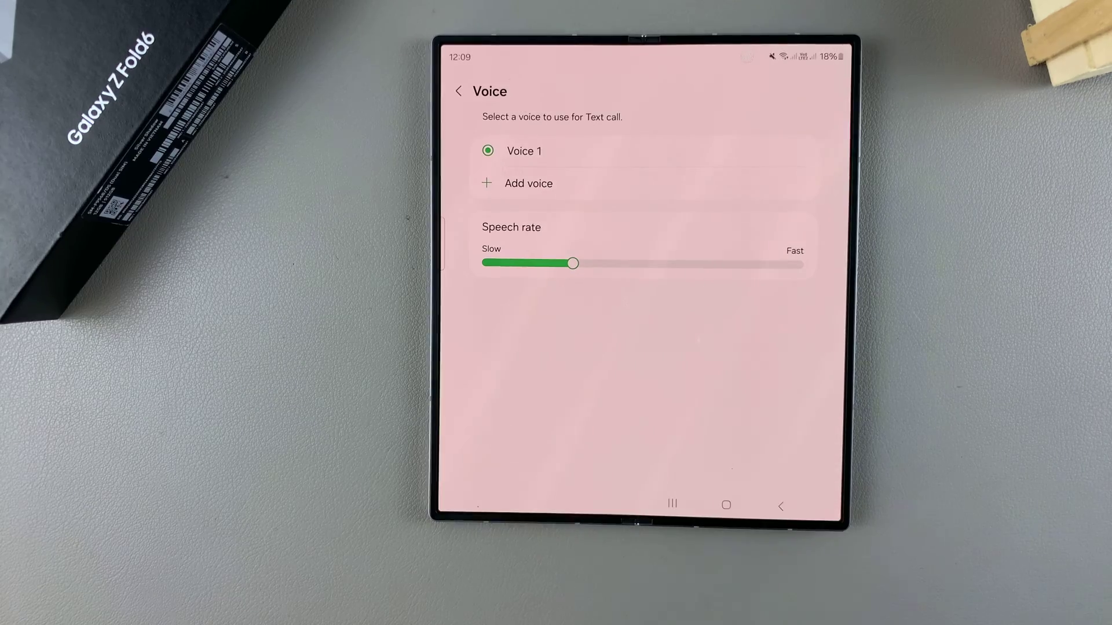
{"action": "mouse_move", "coordinate": [572, 264]}
{"action": "left_mouse_down"}
{"action": "mouse_move", "coordinate": [640, 264]}
{"action": "mouse_move", "coordinate": [513, 263]}
{"action": "mouse_move", "coordinate": [754, 263]}
{"action": "mouse_move", "coordinate": [496, 263]}
{"action": "mouse_move", "coordinate": [620, 263]}
{"action": "mouse_move", "coordinate": [534, 263]}
{"action": "mouse_move", "coordinate": [574, 262]}
{"action": "left_mouse_up"}
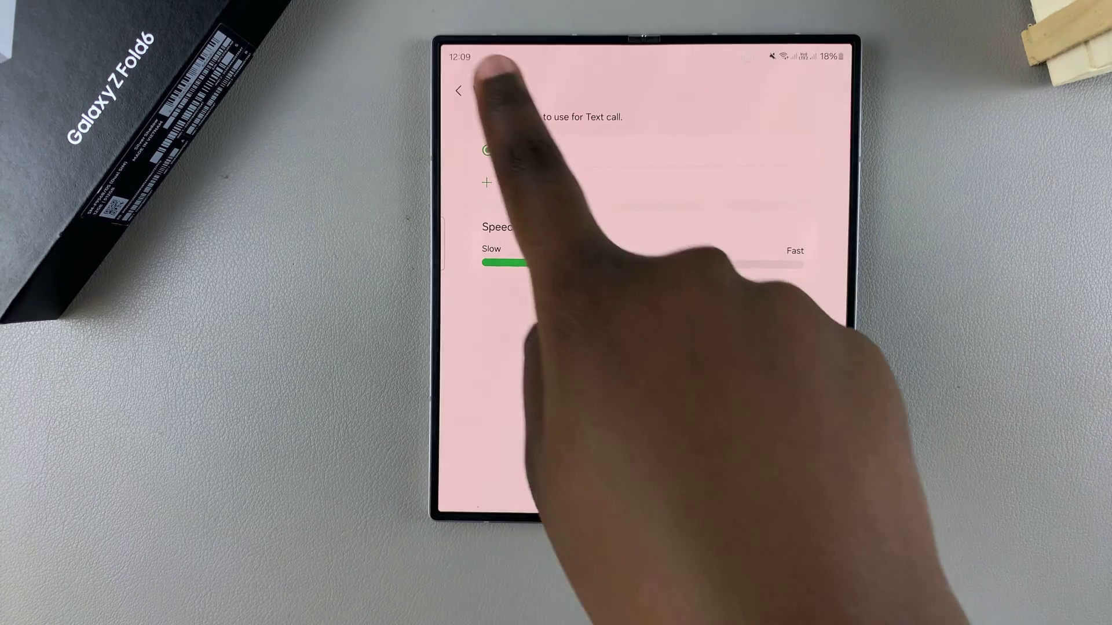
{"action": "left_click", "coordinate": [459, 91]}
{"action": "scroll", "coordinate": [819, 371], "scroll_direction": "down", "scroll_amount": 3}
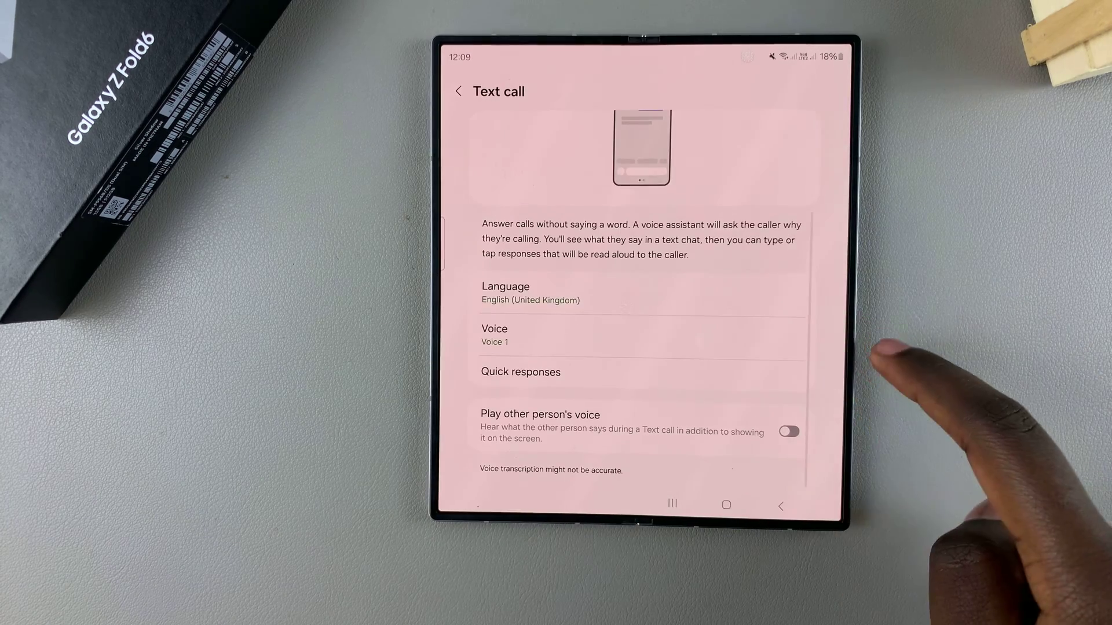
Review the four quick responses, then leave settings for the home screen.
{"action": "left_click", "coordinate": [747, 374]}
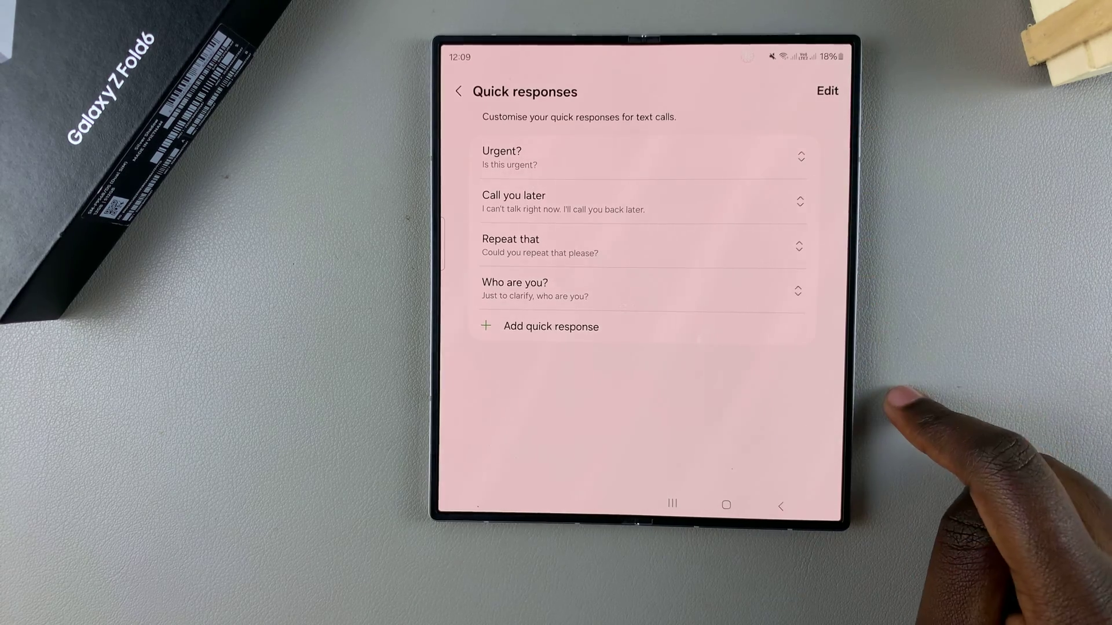
{"action": "left_click", "coordinate": [458, 91]}
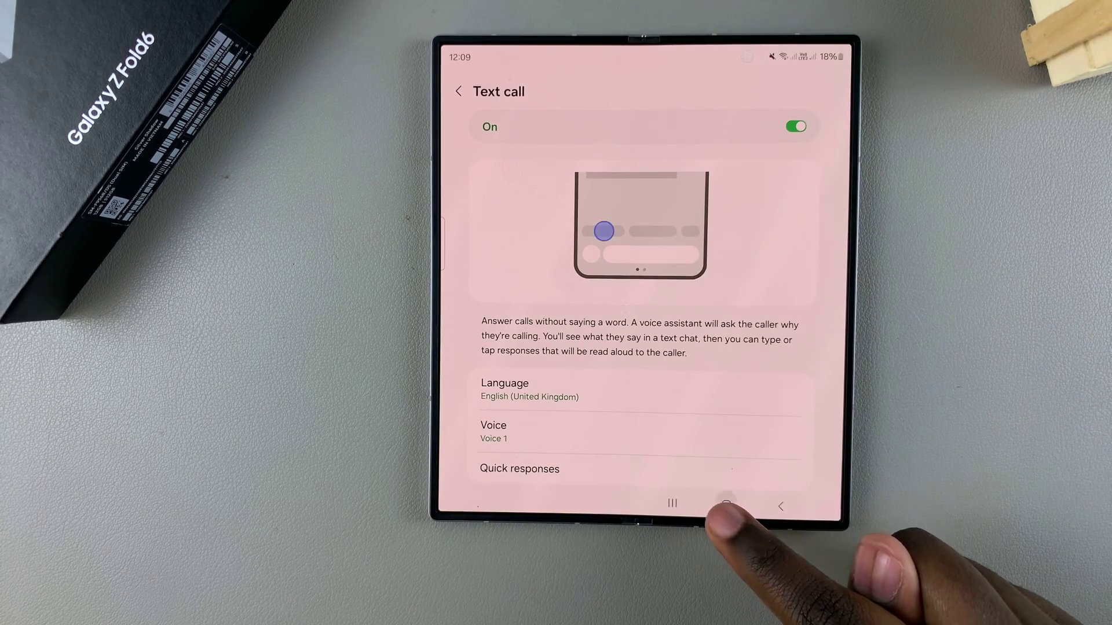
{"action": "left_click", "coordinate": [727, 505]}
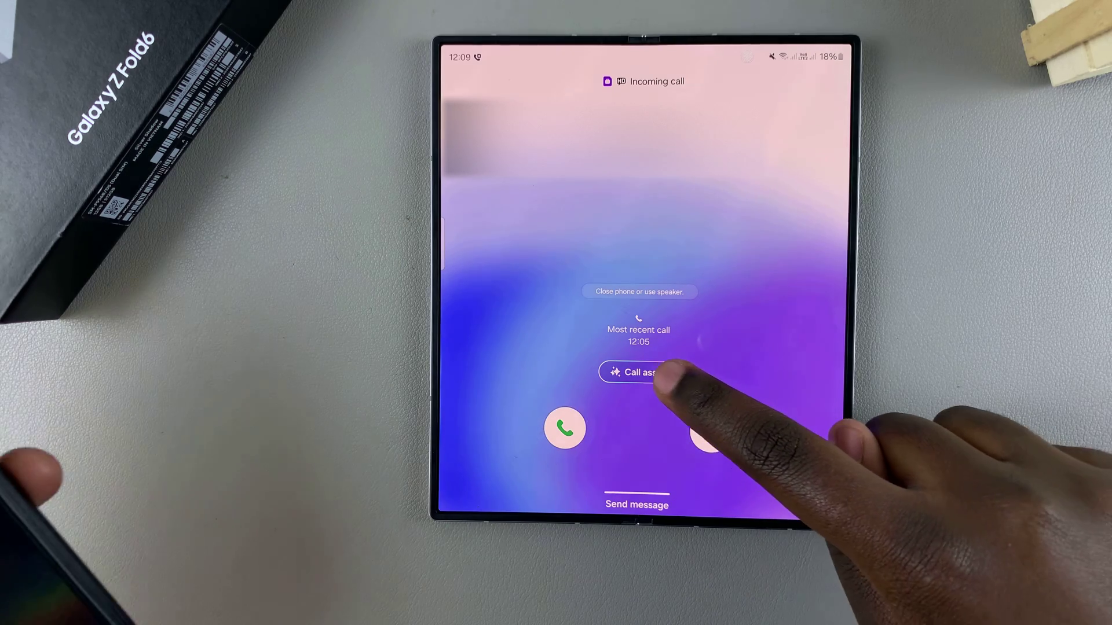
Answer the incoming call as a Text call through Call assist.
{"action": "left_click", "coordinate": [632, 372]}
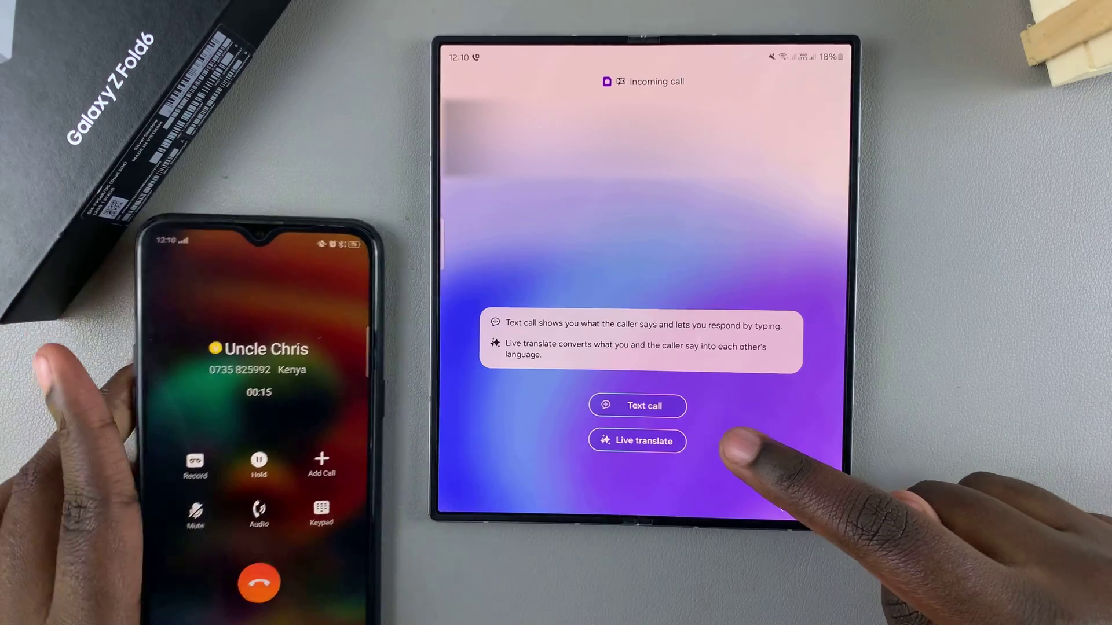
{"action": "left_click", "coordinate": [638, 405]}
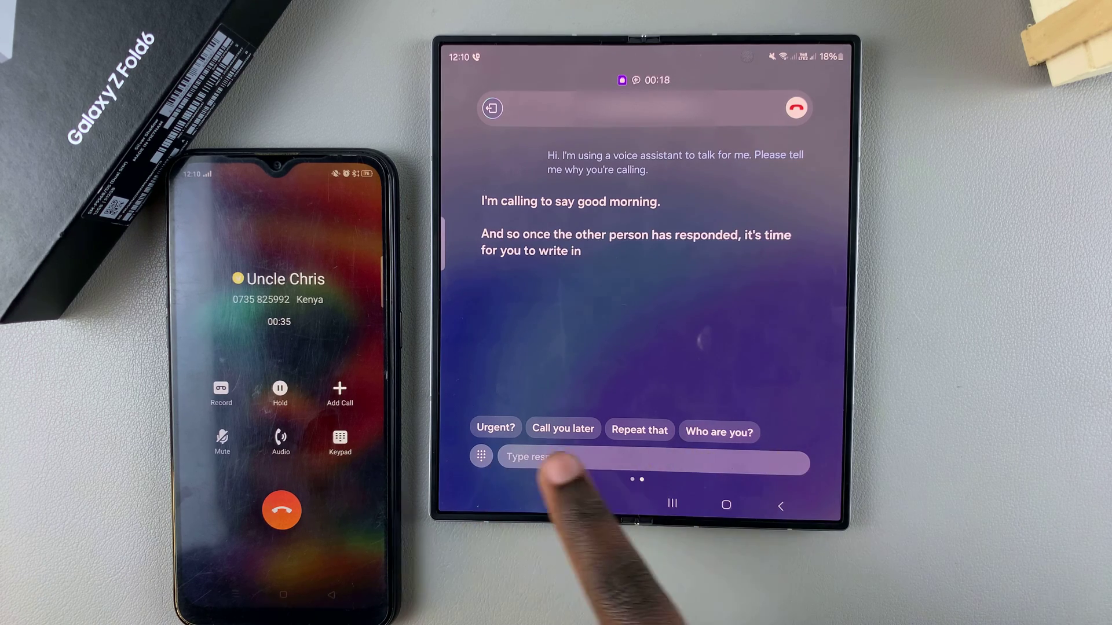
Send the caller 'Hi', 'Could you repeat that please?' and the call-back-later reply.
{"action": "left_click", "coordinate": [625, 457]}
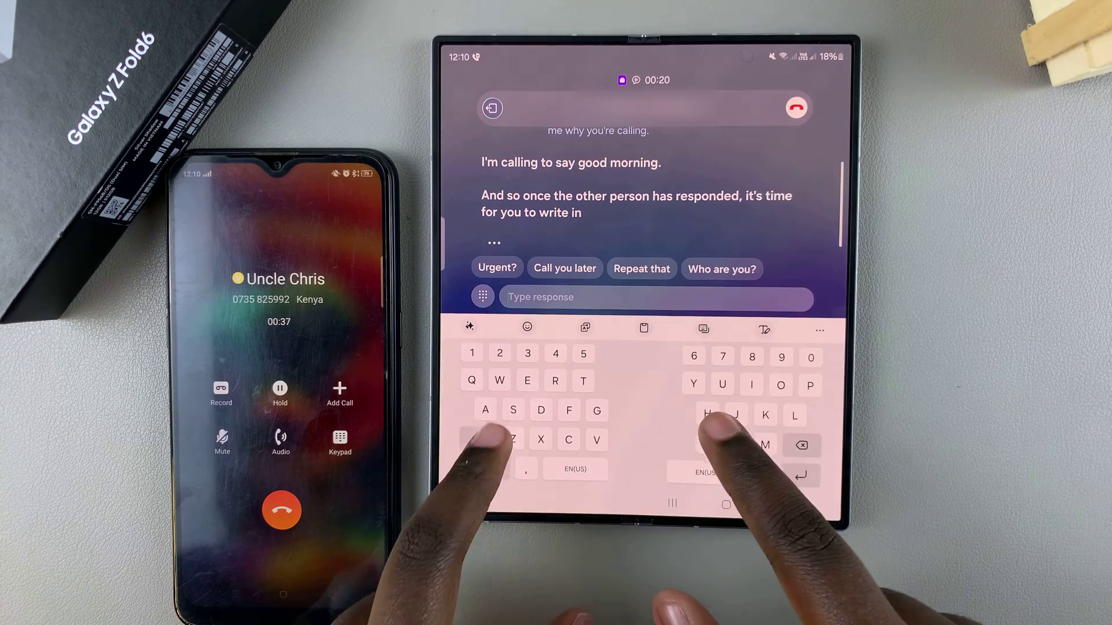
{"action": "type", "text": "Hi"}
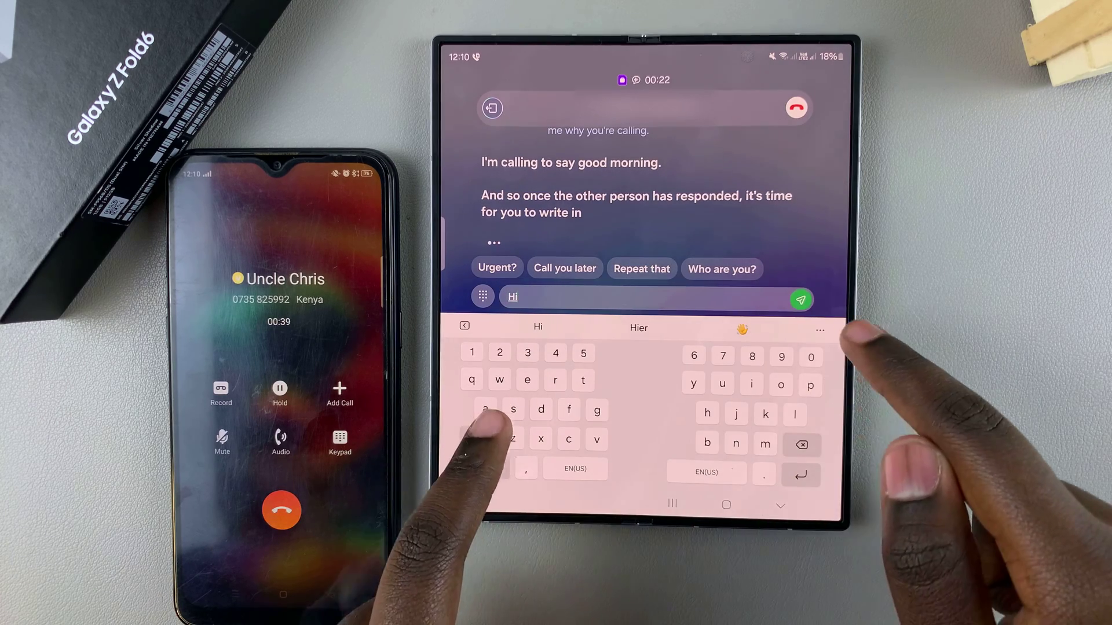
{"action": "left_click", "coordinate": [800, 300]}
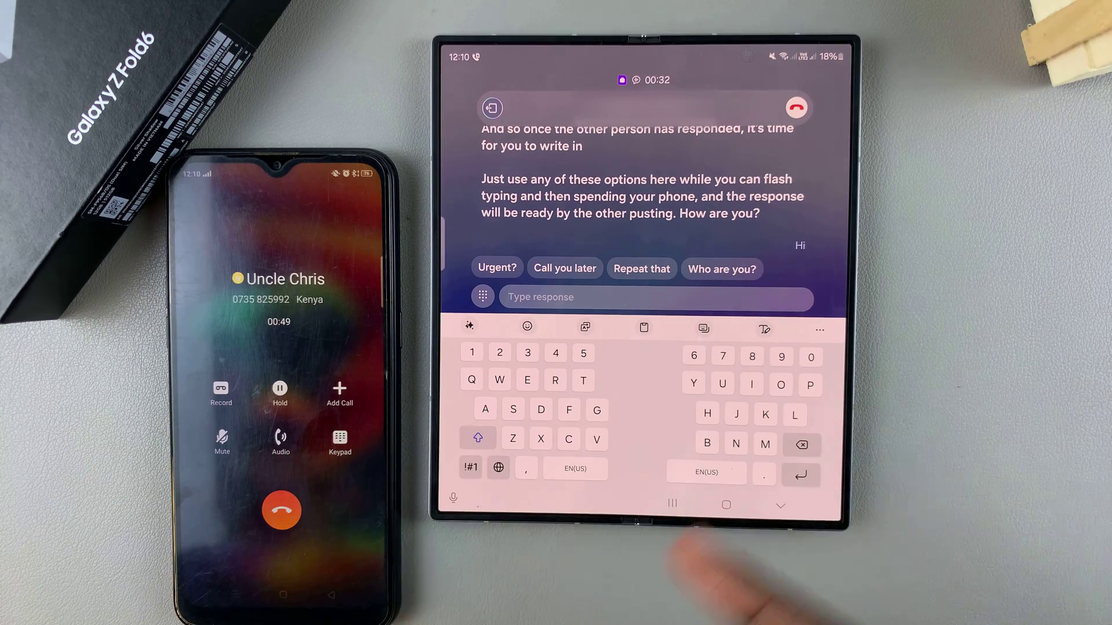
{"action": "left_click", "coordinate": [641, 269]}
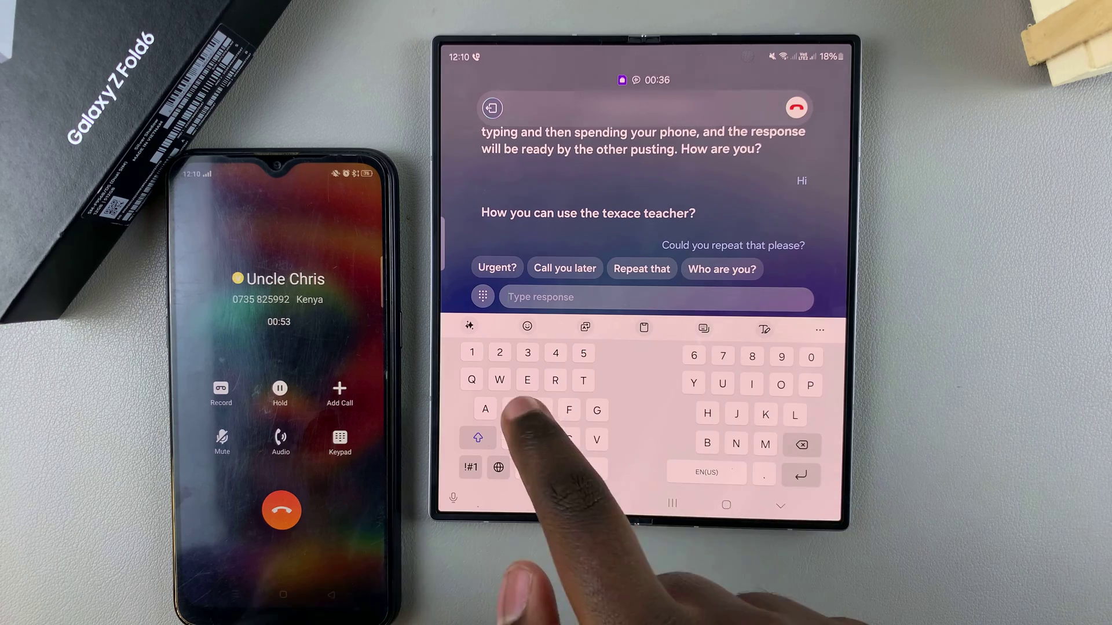
{"action": "left_click", "coordinate": [565, 267]}
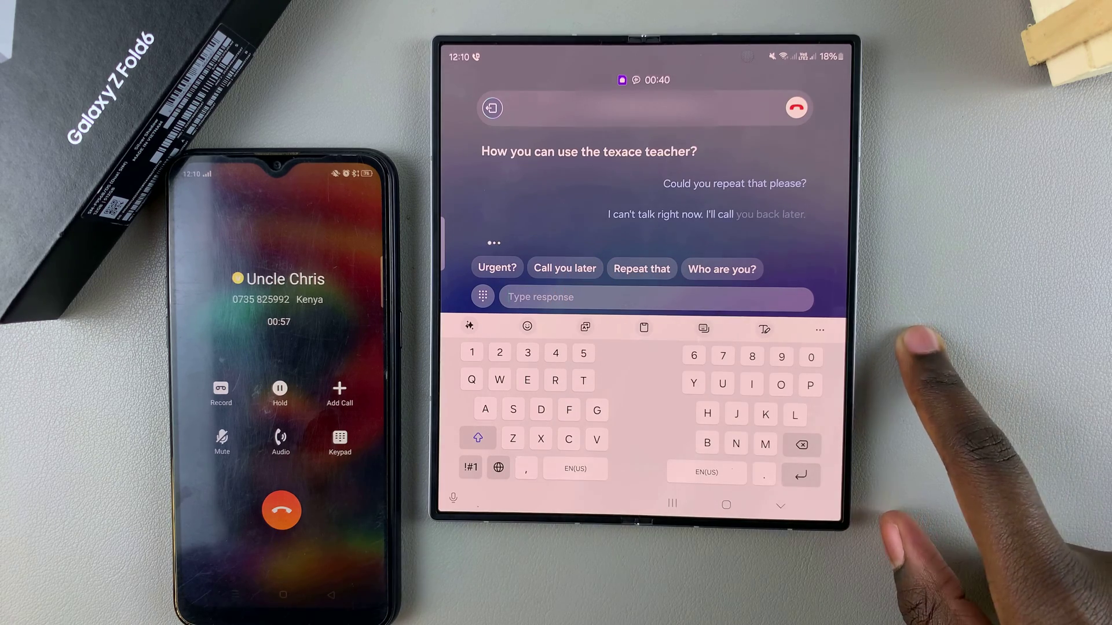
{"action": "left_click", "coordinate": [780, 505]}
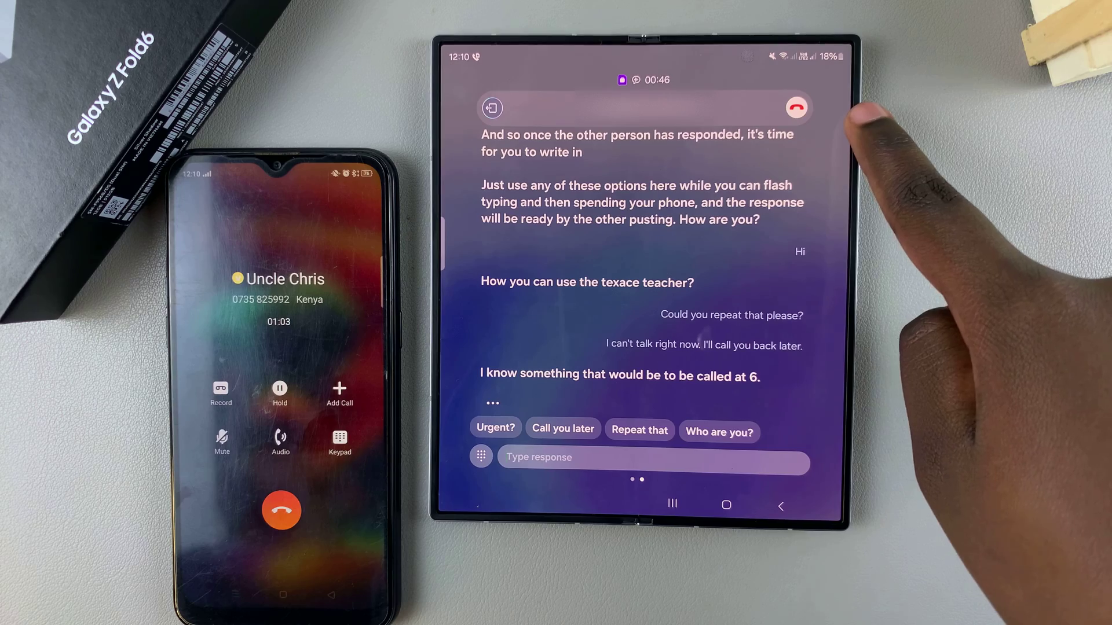
Hang up the text call so the Call ended screen appears.
{"action": "left_click", "coordinate": [797, 109]}
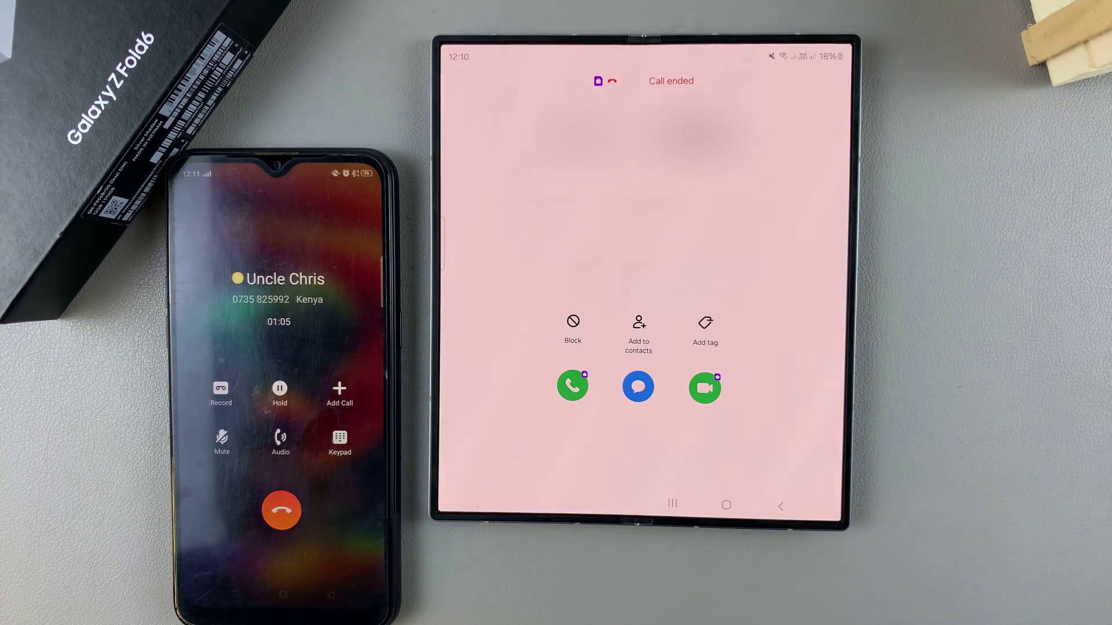